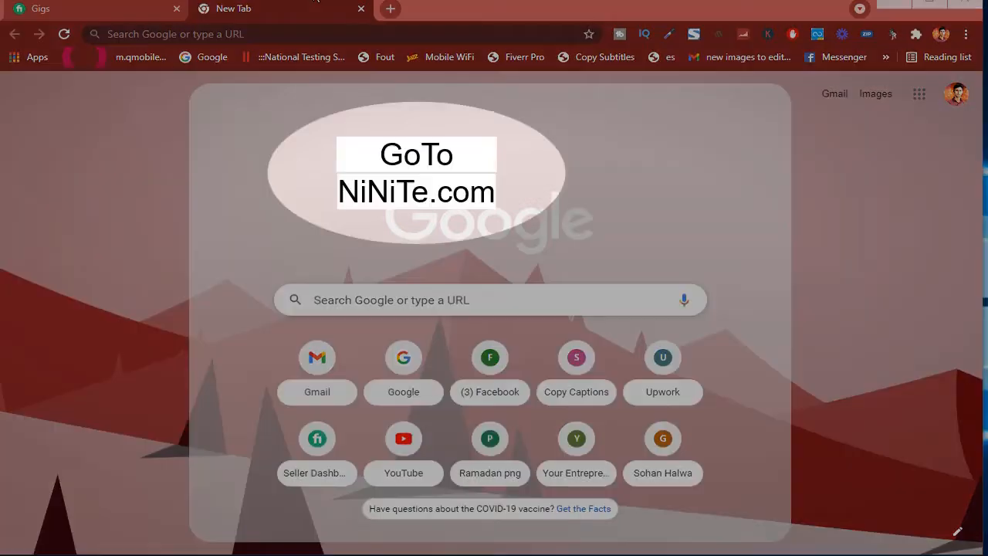
Step: Open the ninite.com website in the empty browser tab
click(267, 32)
click(268, 33)
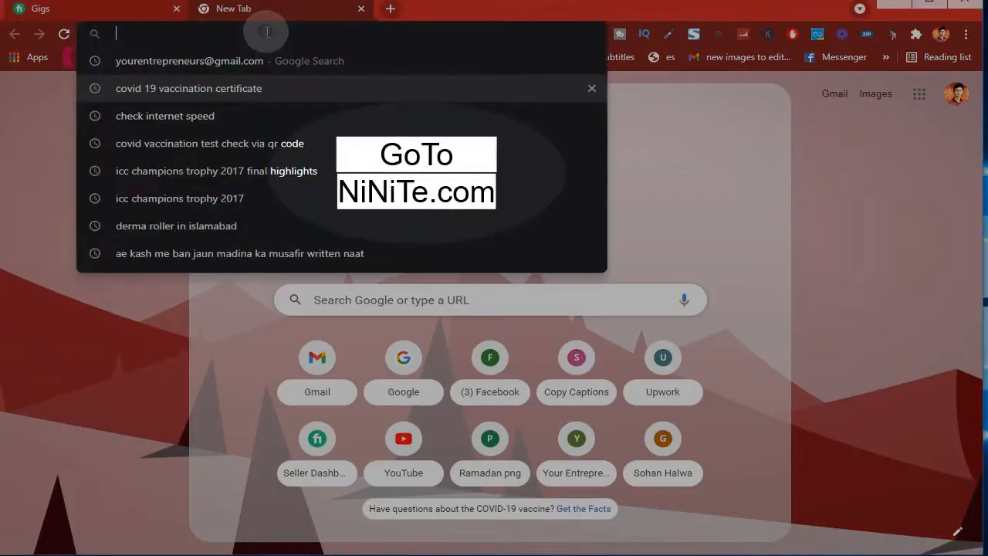
text(nin)
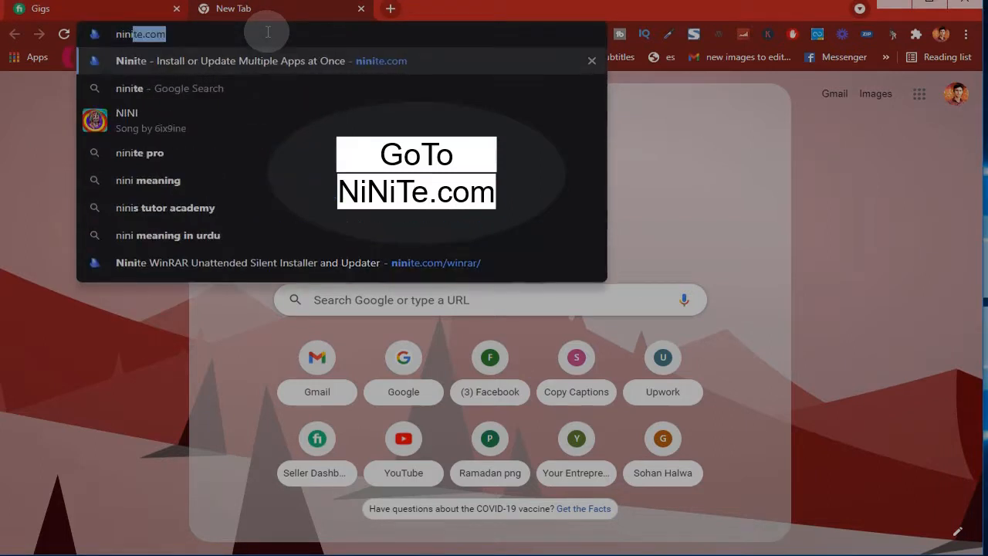
text(ite.com)
key(Return)
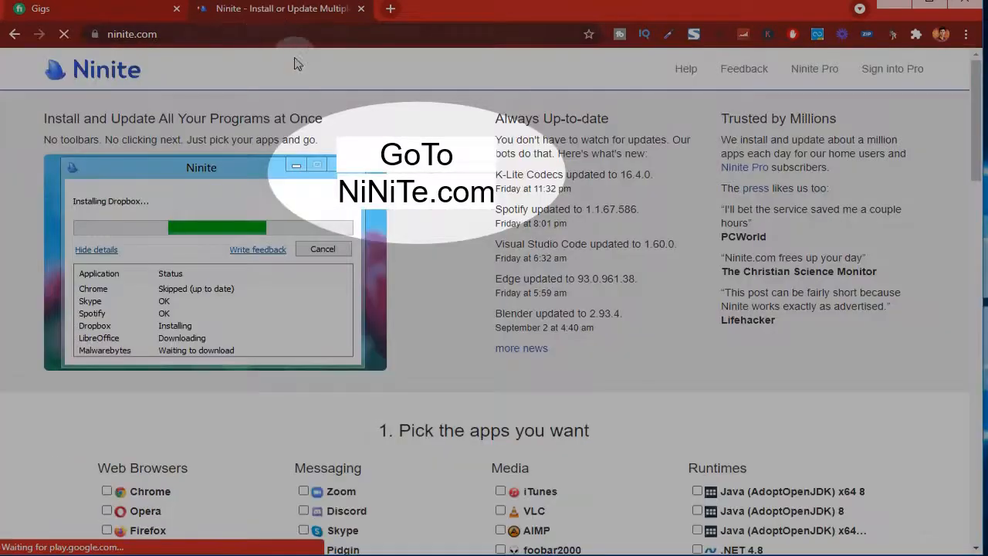
scroll(140, 83, down, 2)
scroll(140, 83, up, 2)
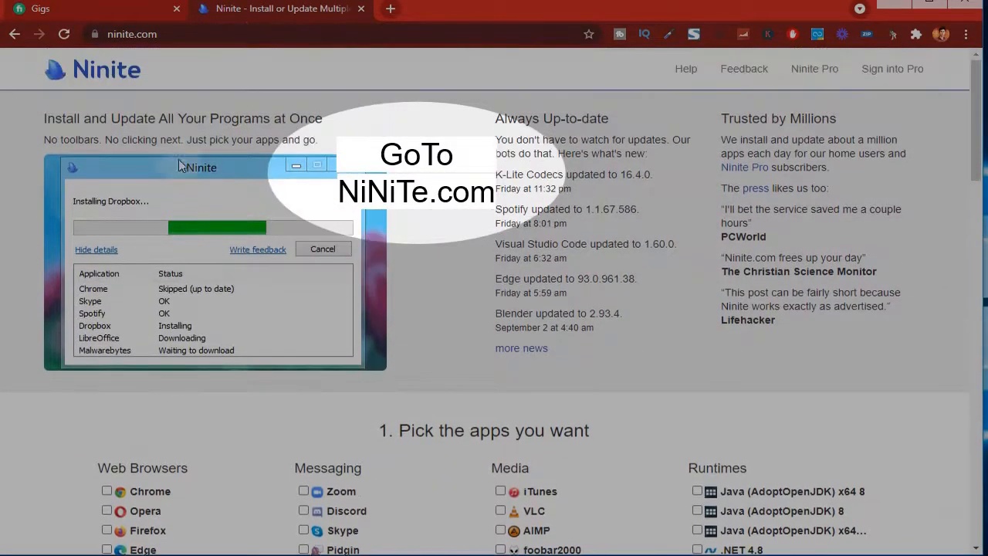
Step: Select Zoom under Messaging and only VLC and K-Lite Codecs under Media in the list of apps
scroll(423, 181, down, 5)
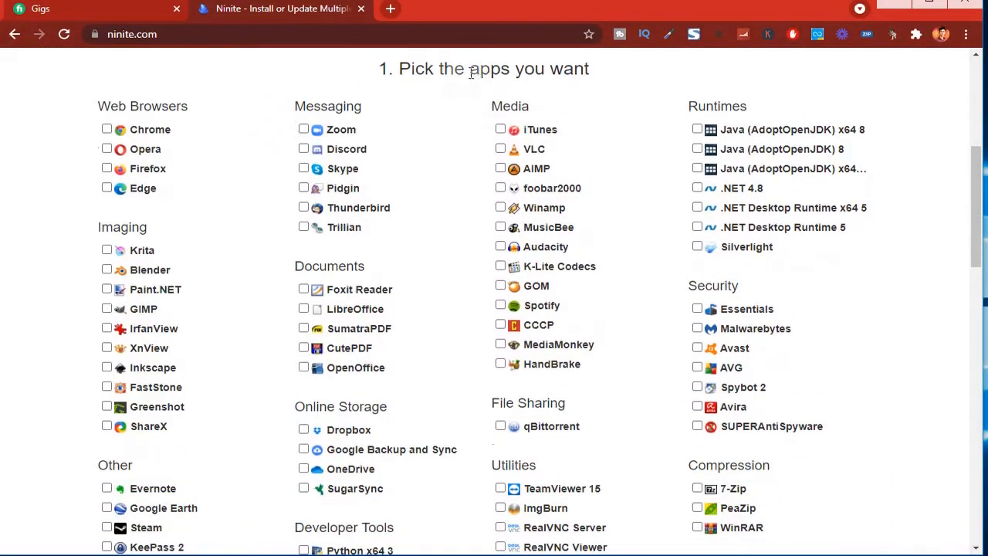
drag(388, 68, 640, 82)
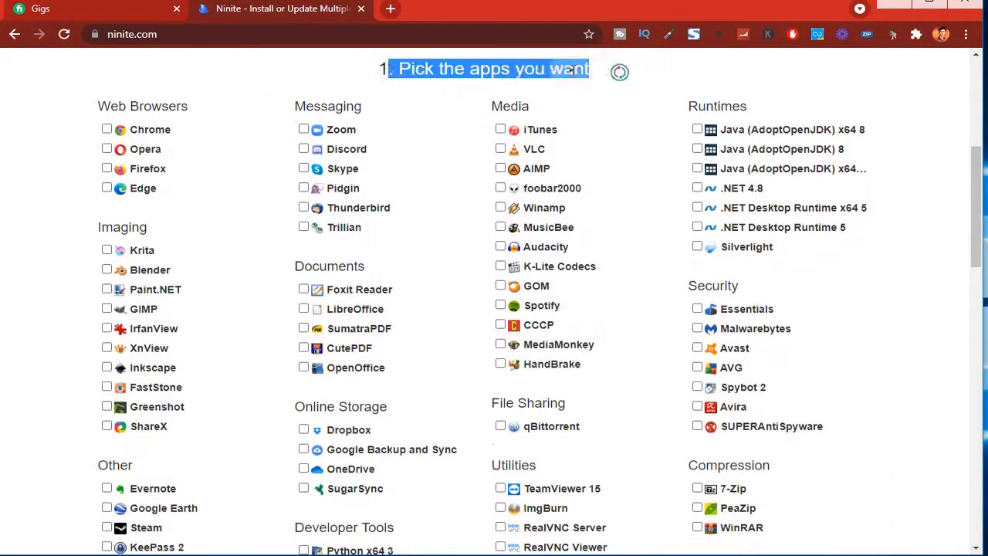
click(613, 69)
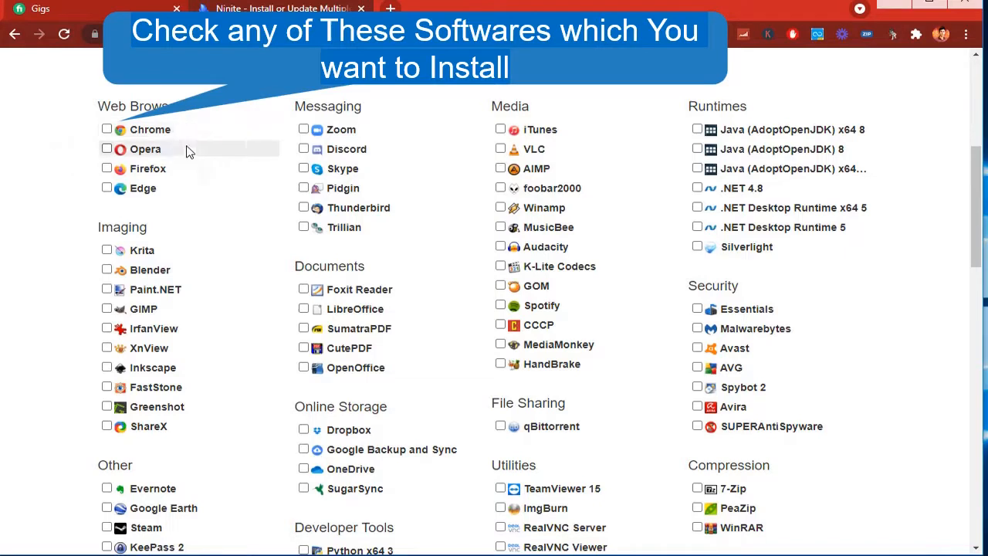
drag(298, 108, 382, 111)
click(352, 106)
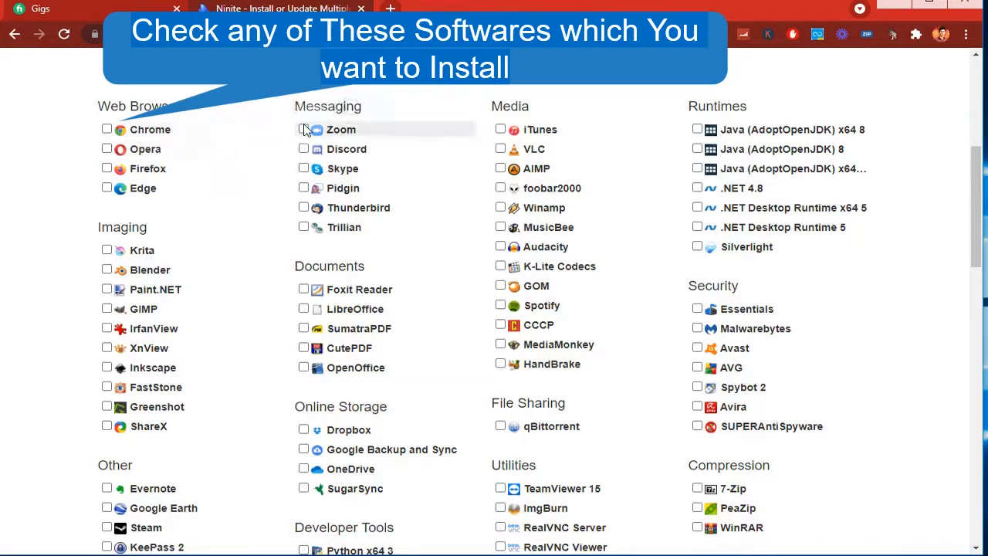
click(334, 131)
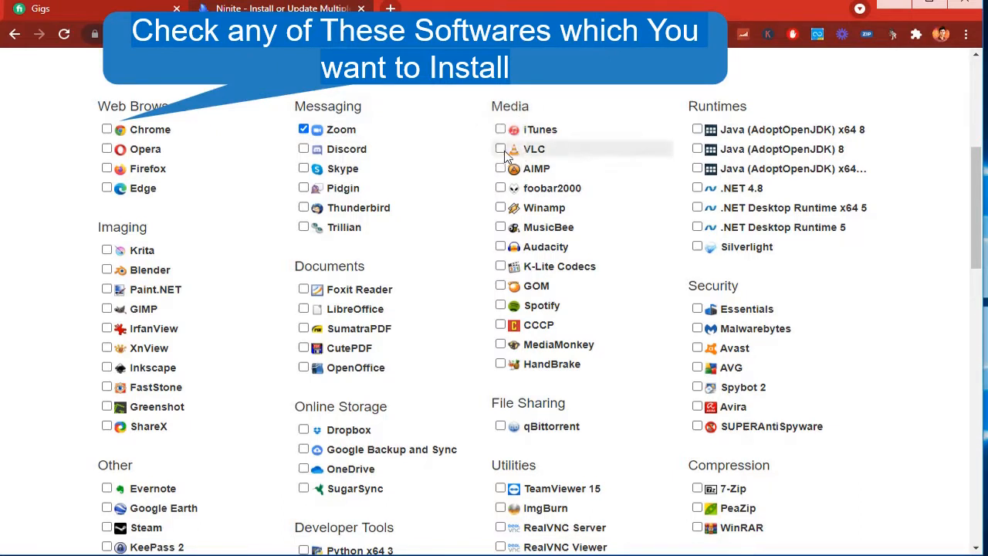
click(500, 267)
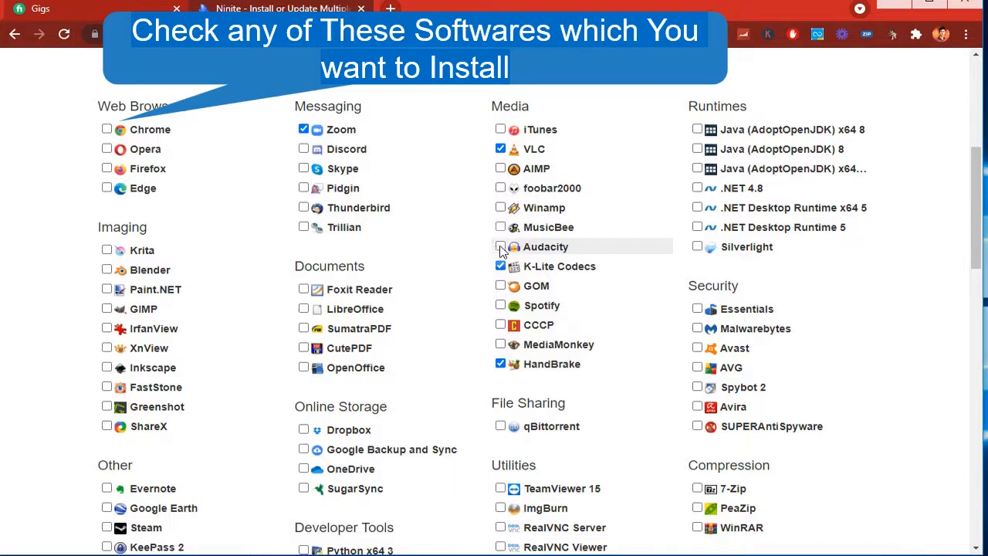
click(500, 364)
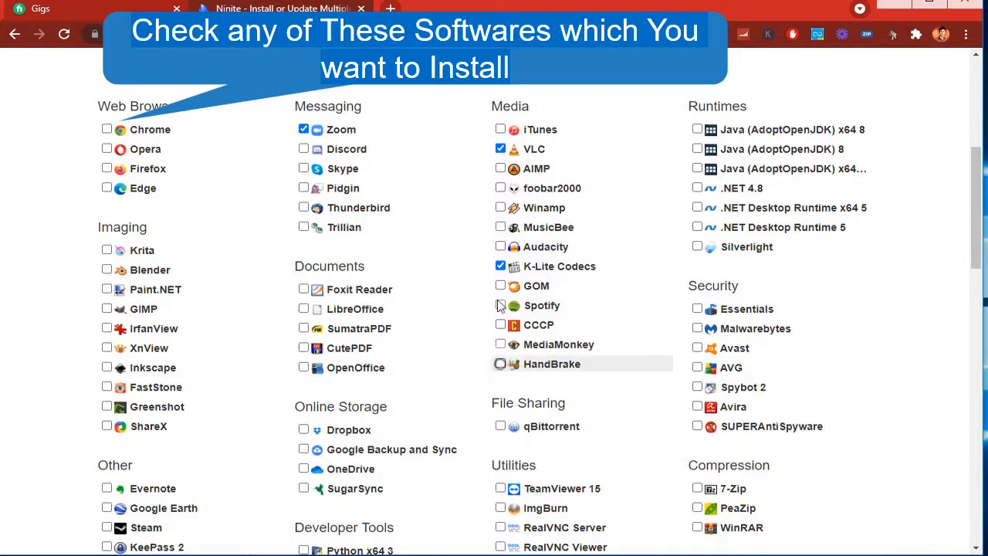
click(502, 248)
Step: Add Notepad++ from the Developer Tools category to the app selection, leaving FileZilla unselected
scroll(722, 247, down, 1)
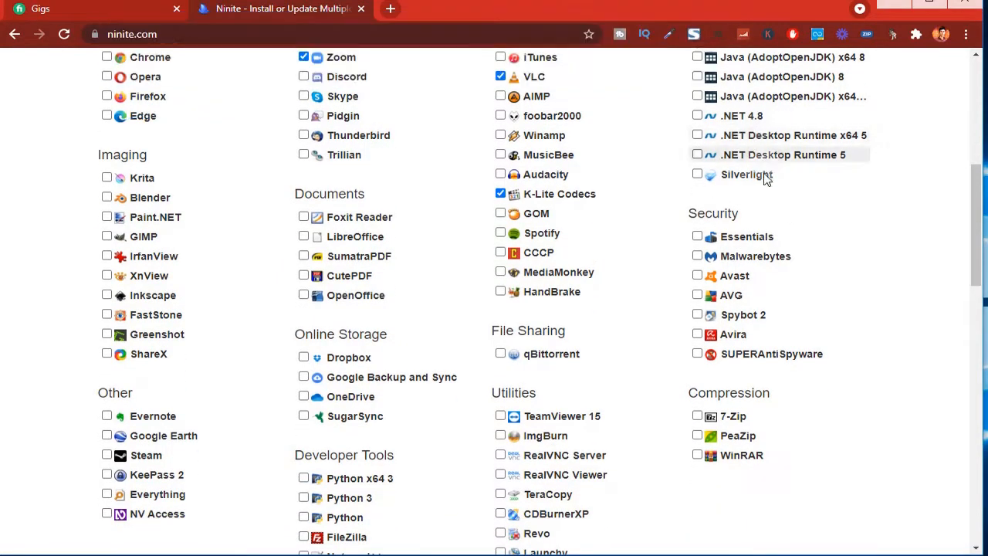
scroll(765, 176, up, 2)
scroll(765, 182, down, 1)
scroll(765, 182, down, 1)
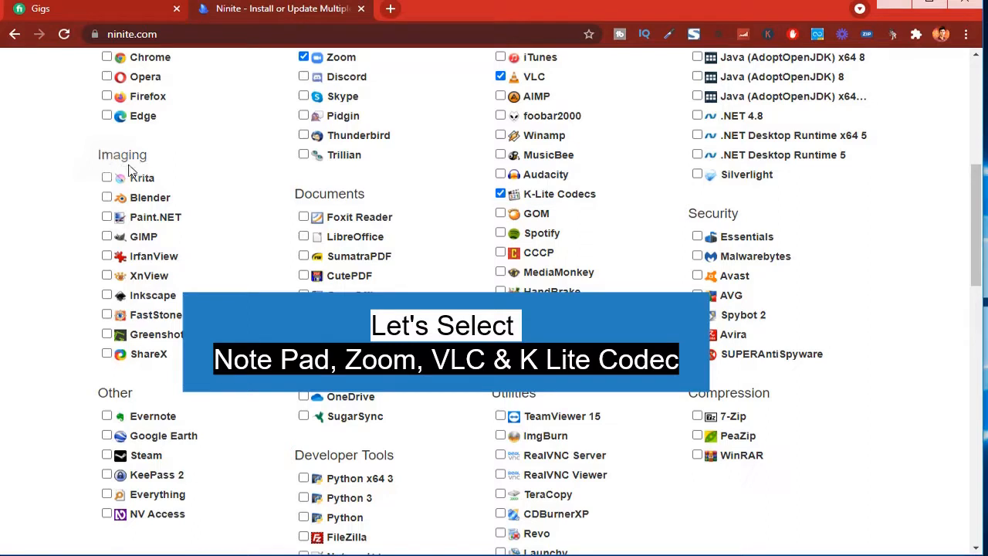
scroll(87, 239, down, 2)
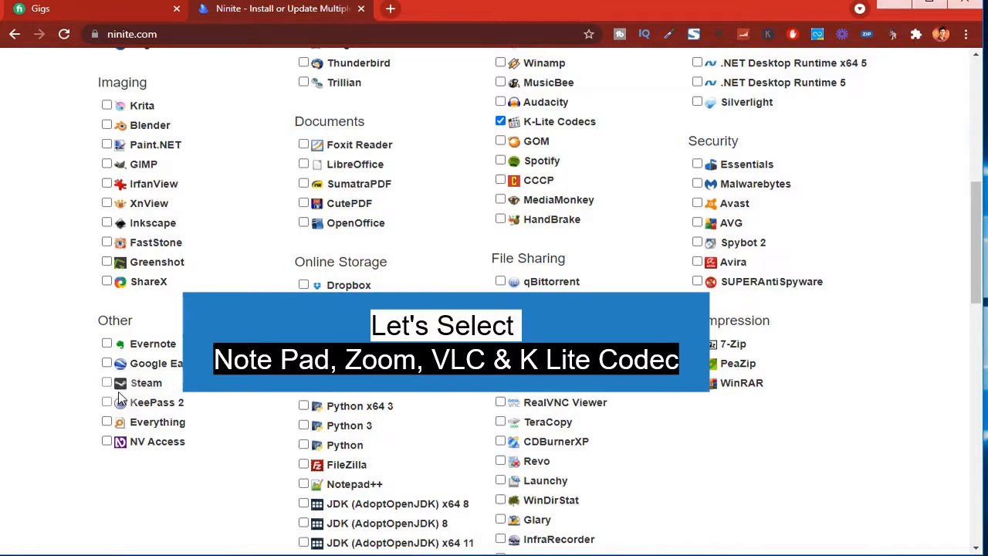
scroll(118, 384, up, 1)
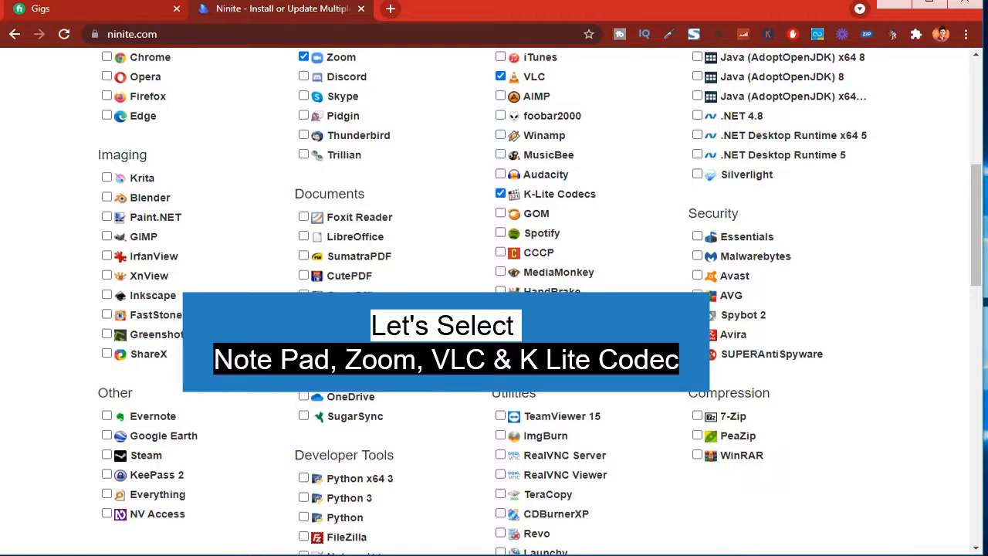
scroll(495, 309, down, 2)
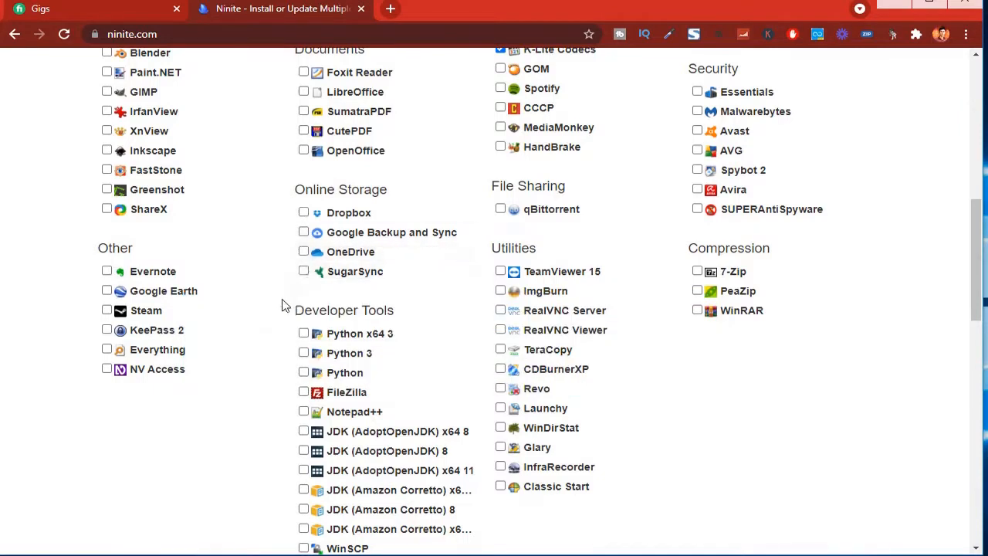
scroll(283, 306, down, 1)
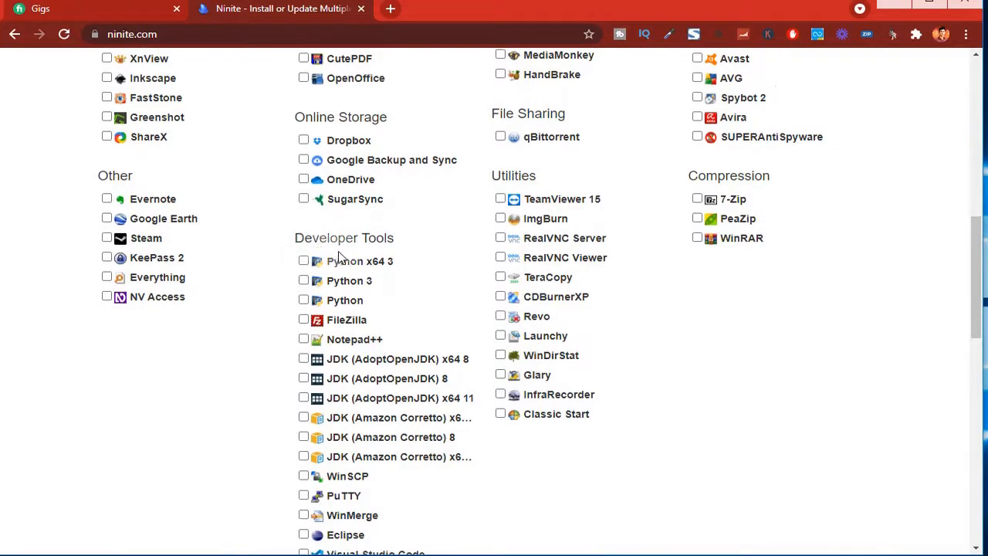
scroll(306, 258, down, 1)
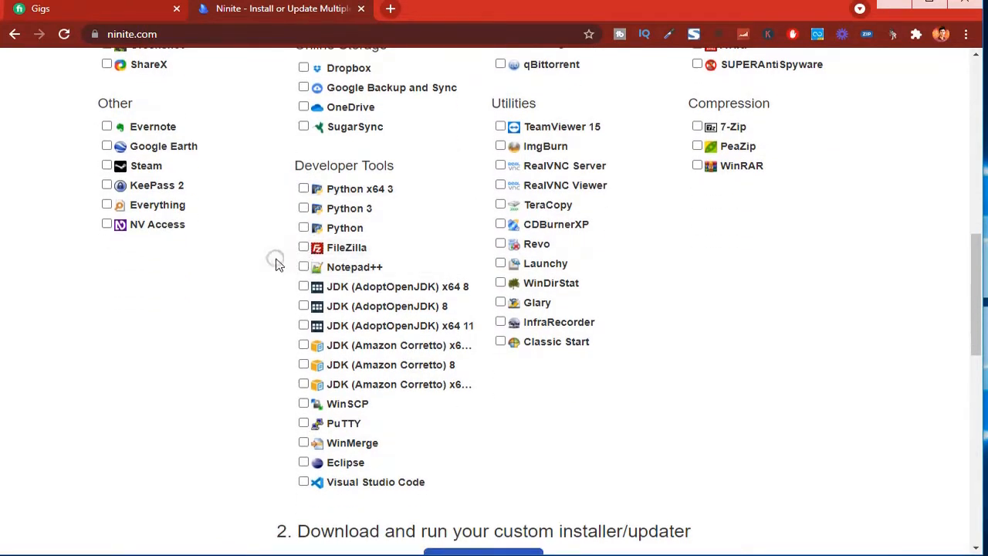
click(305, 268)
scroll(363, 362, down, 2)
scroll(369, 379, up, 3)
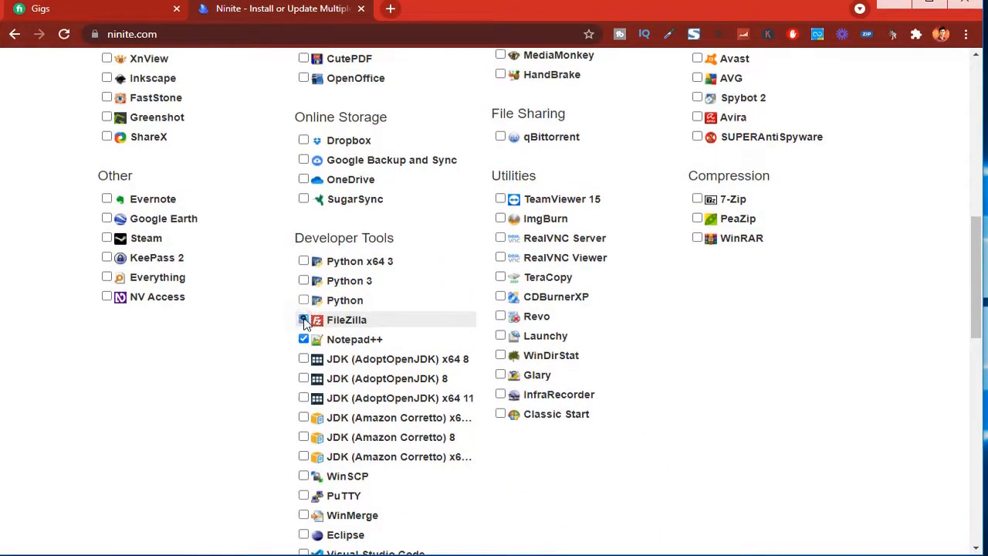
Step: Review the selected apps and download the custom Ninite installer for them
scroll(459, 264, up, 1)
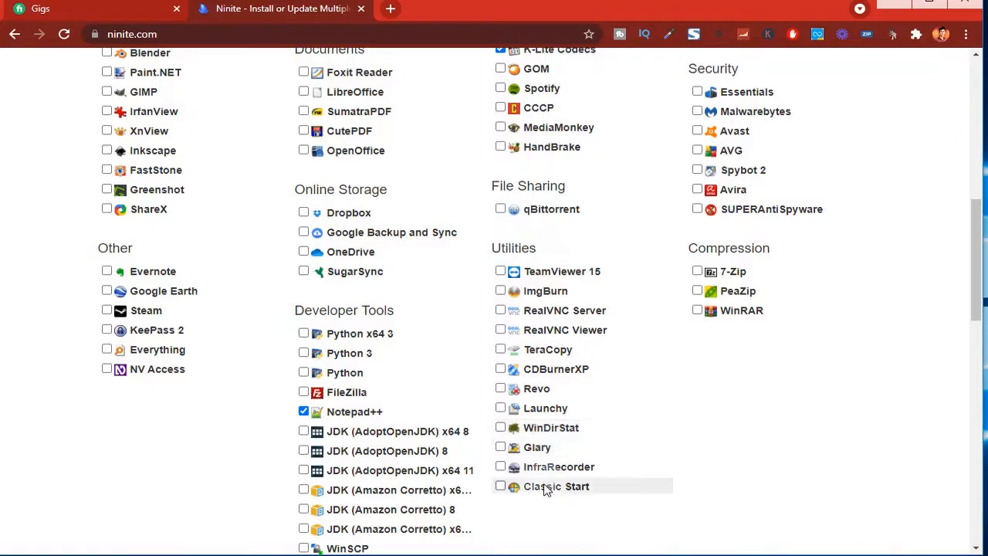
scroll(533, 394, up, 1)
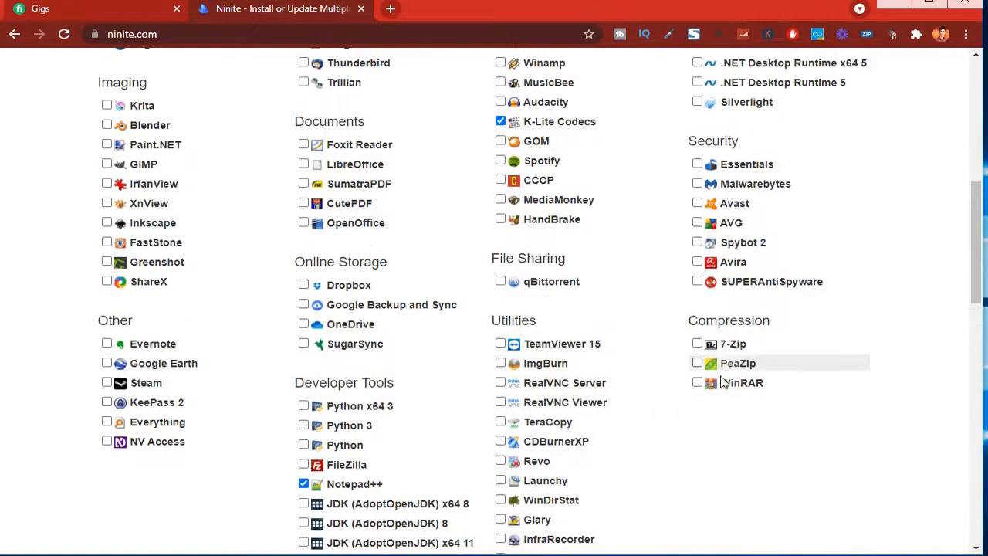
scroll(726, 383, up, 1)
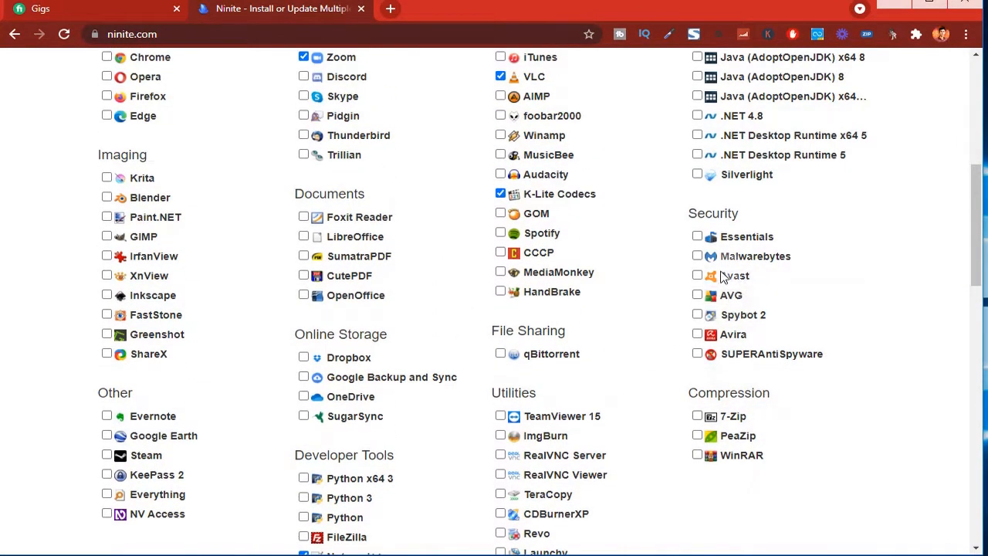
scroll(695, 333, up, 3)
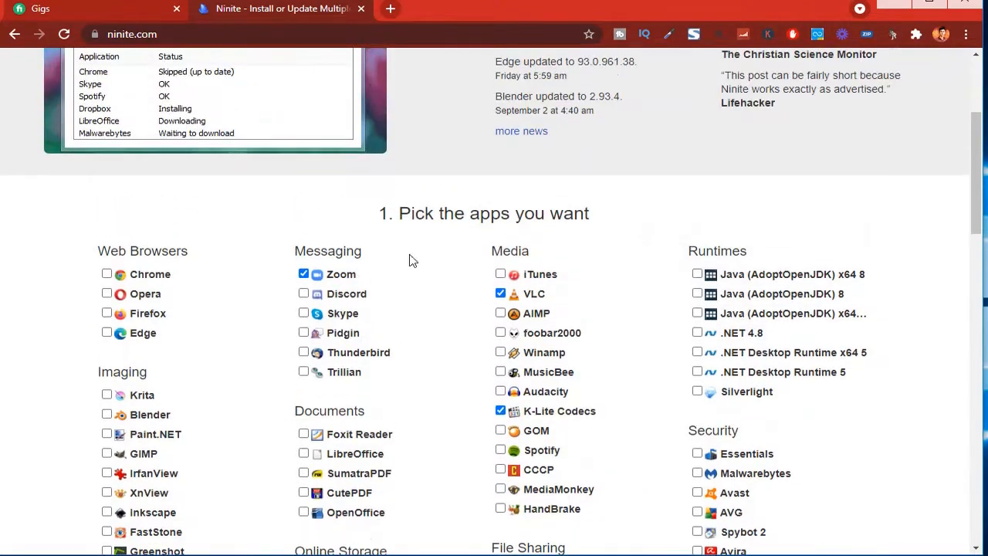
scroll(401, 238, down, 6)
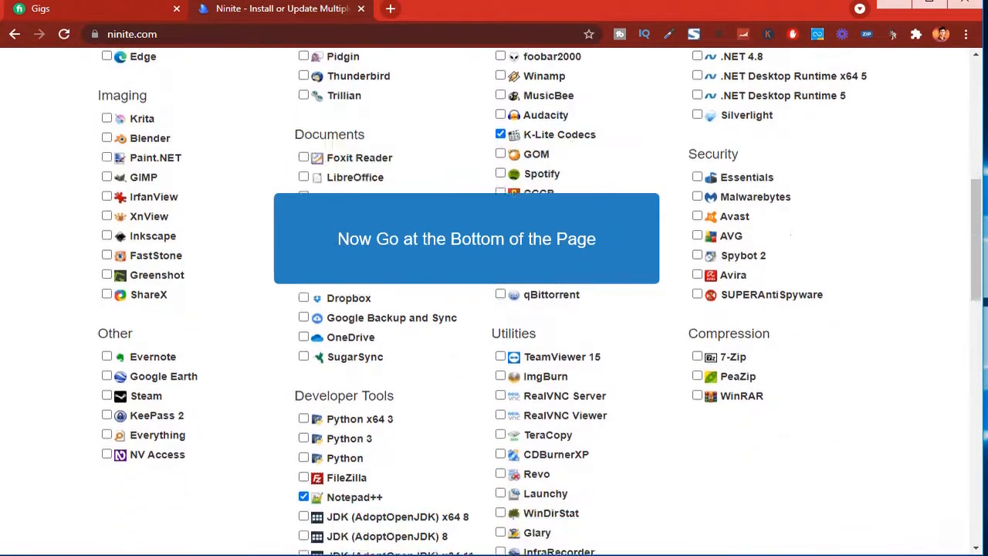
scroll(342, 296, down, 6)
scroll(343, 296, up, 3)
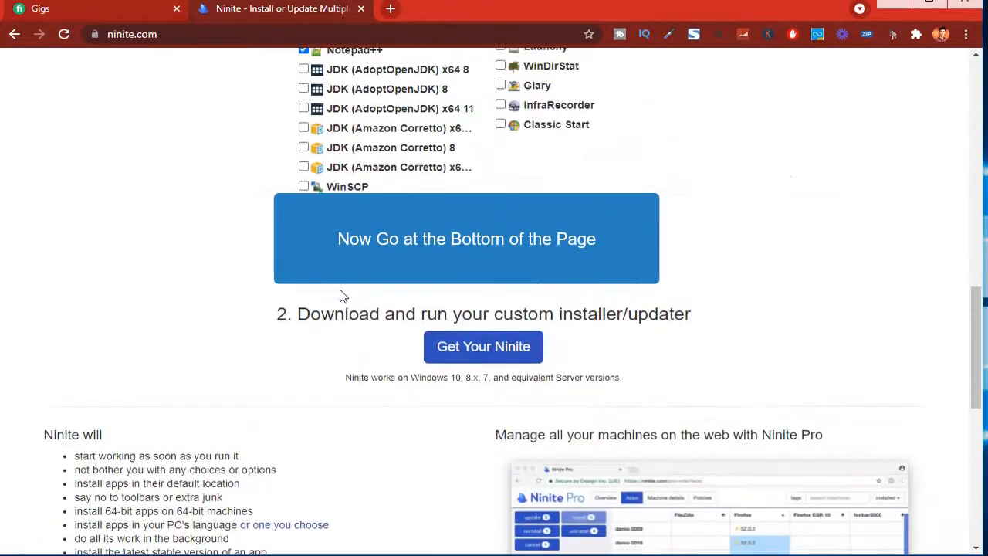
drag(292, 313, 703, 318)
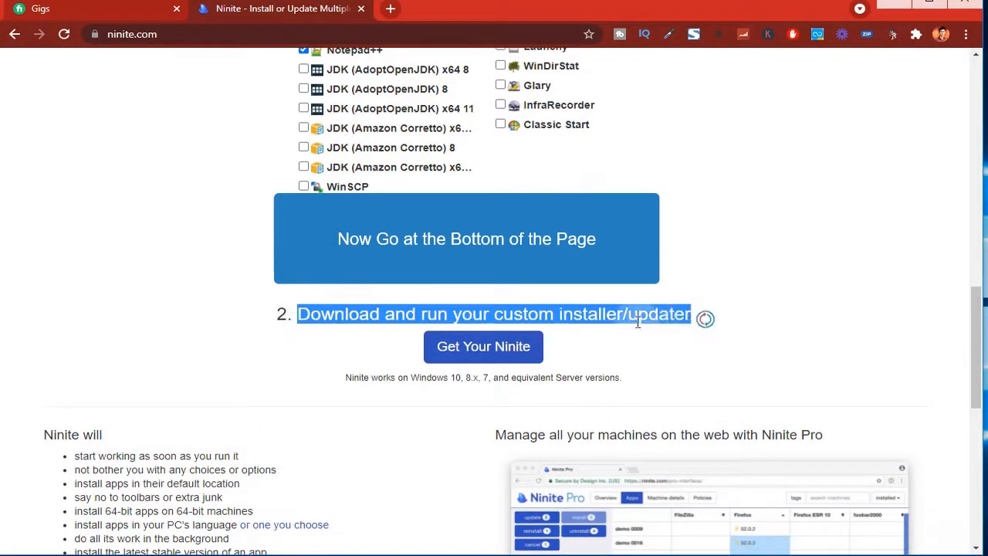
click(590, 314)
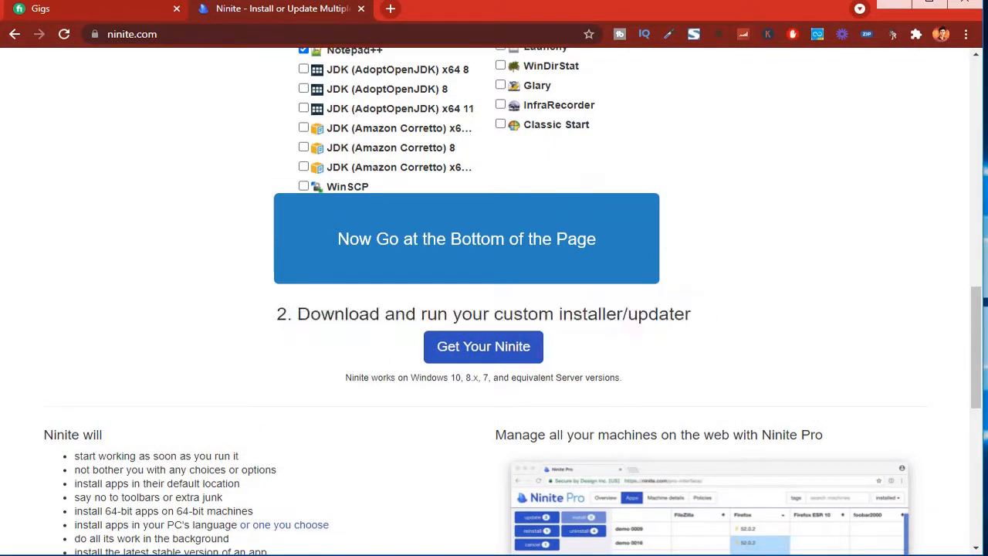
click(463, 349)
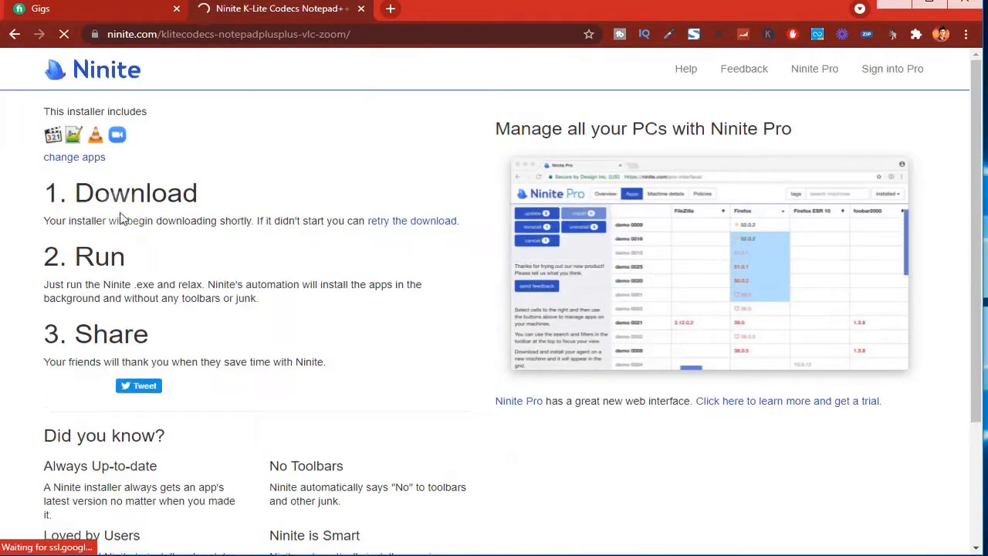
click(286, 535)
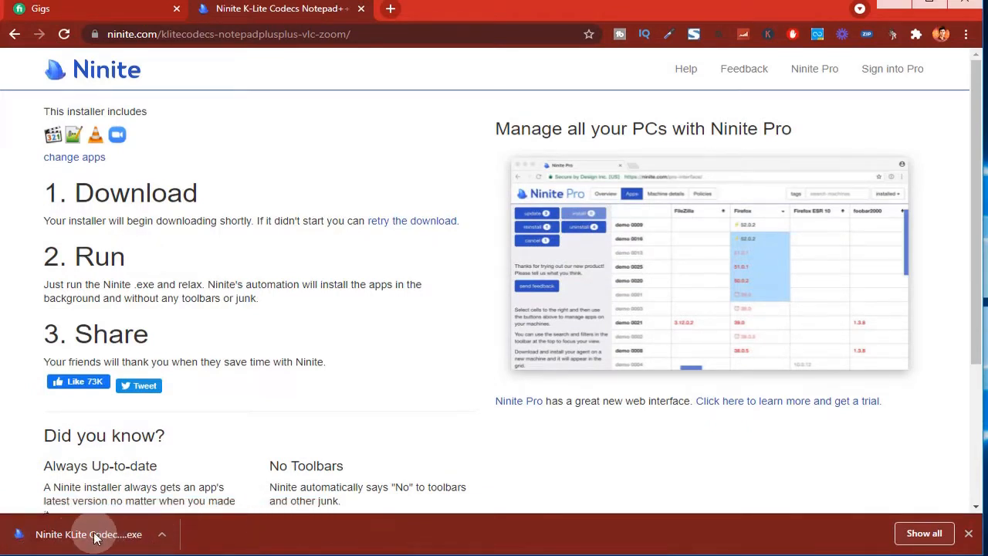
Step: Run the downloaded Ninite installer and move its progress window toward the upper middle of the page
click(97, 532)
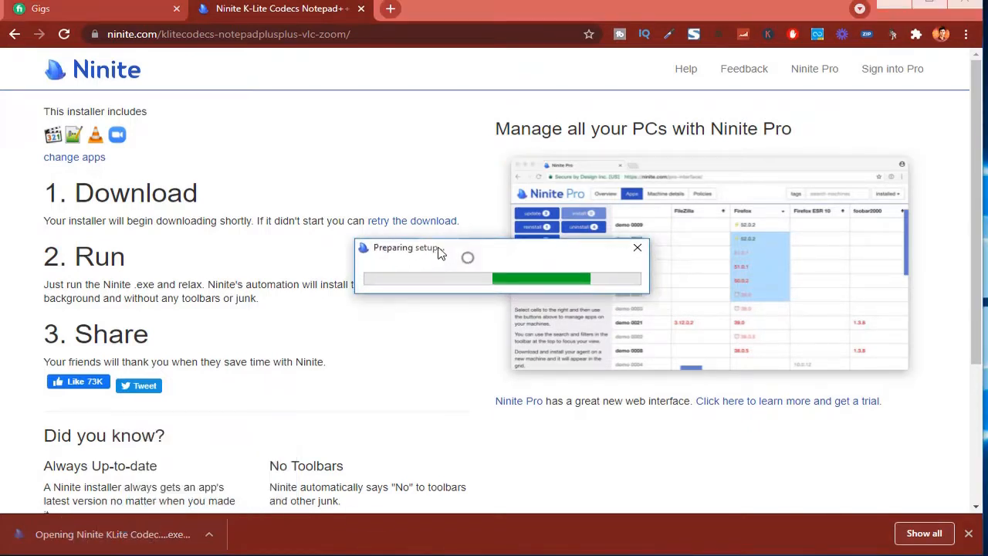
drag(466, 256, 359, 160)
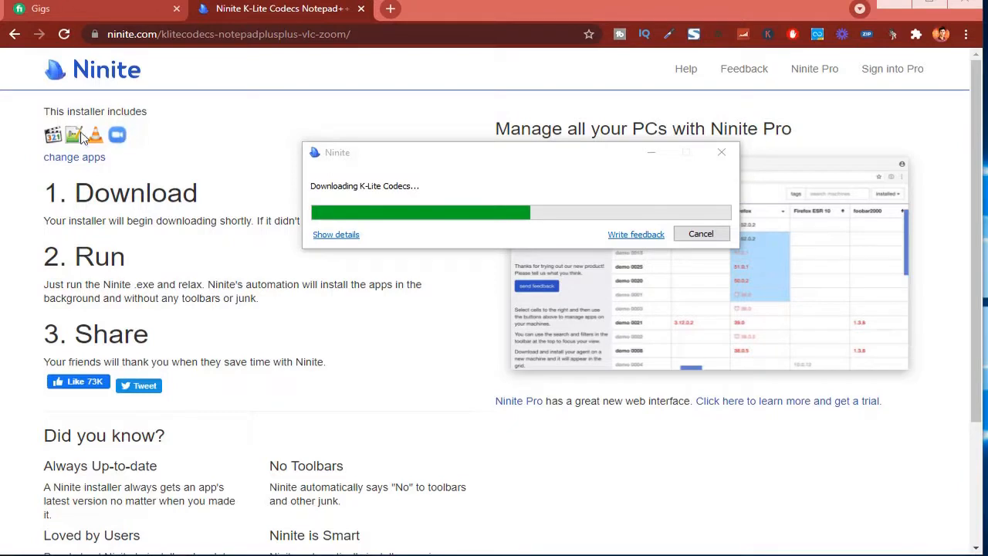
drag(403, 155, 379, 156)
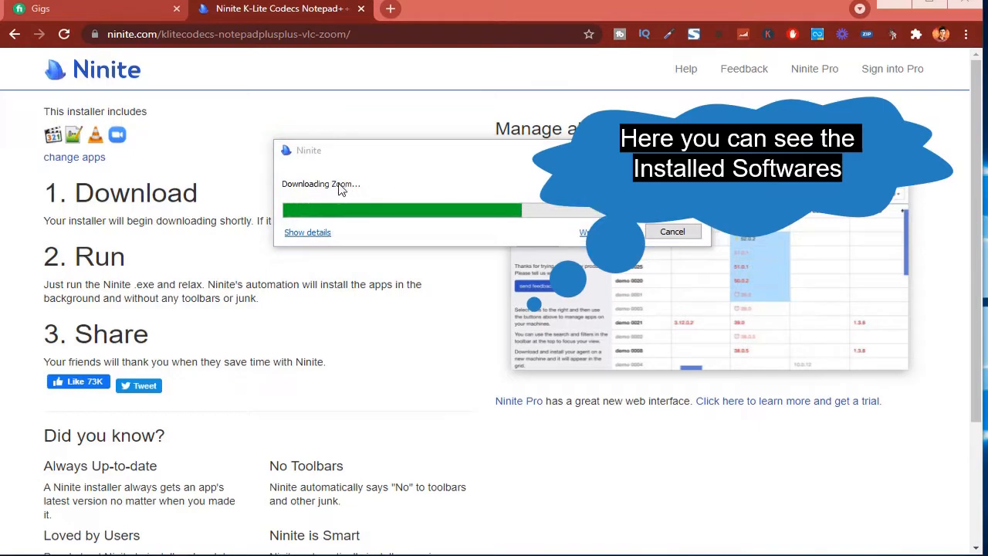
Step: Minimize the browser and line up the Media Player Classic, Notepad++ and VLC media player desktop shortcuts in a row beneath the installer window
click(893, 8)
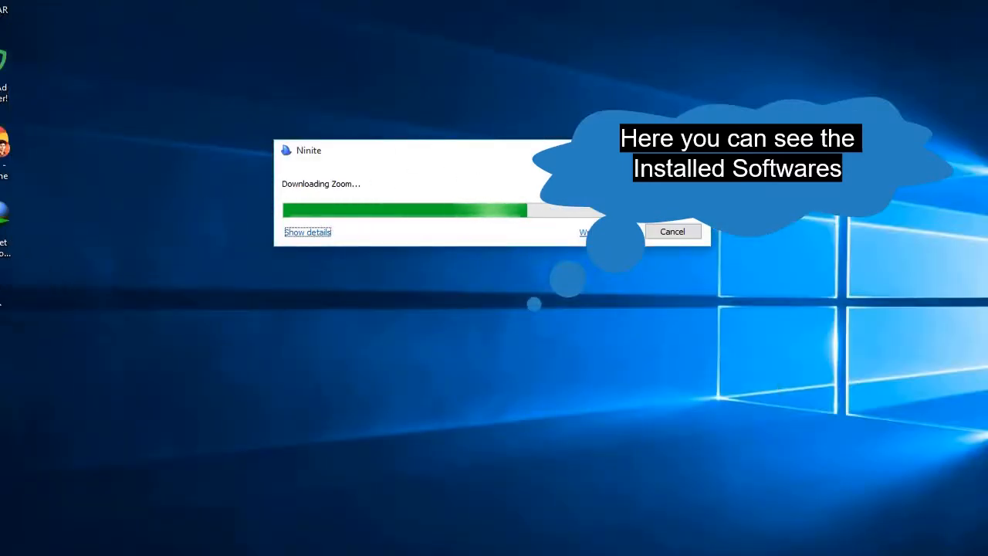
click(365, 381)
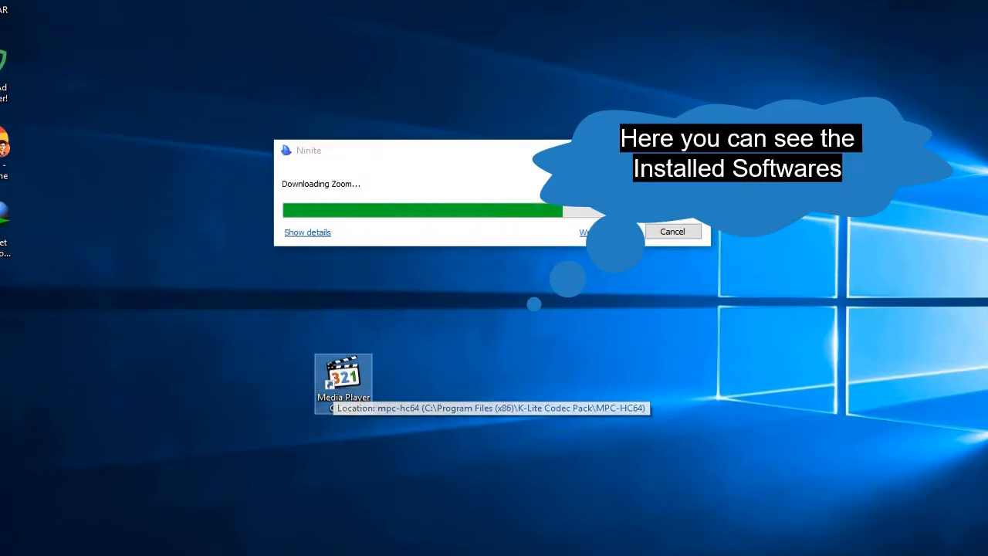
drag(2, 462, 462, 381)
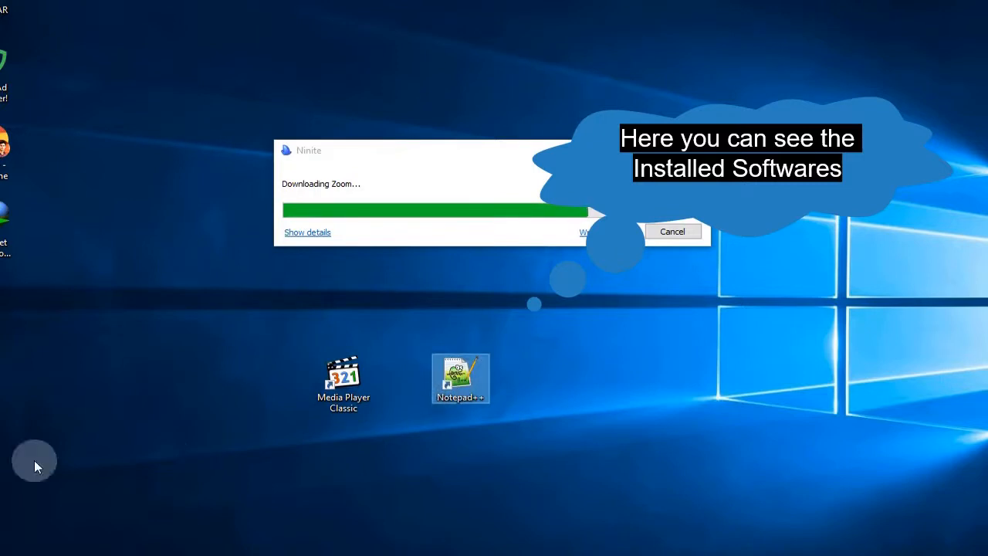
drag(2, 552, 591, 383)
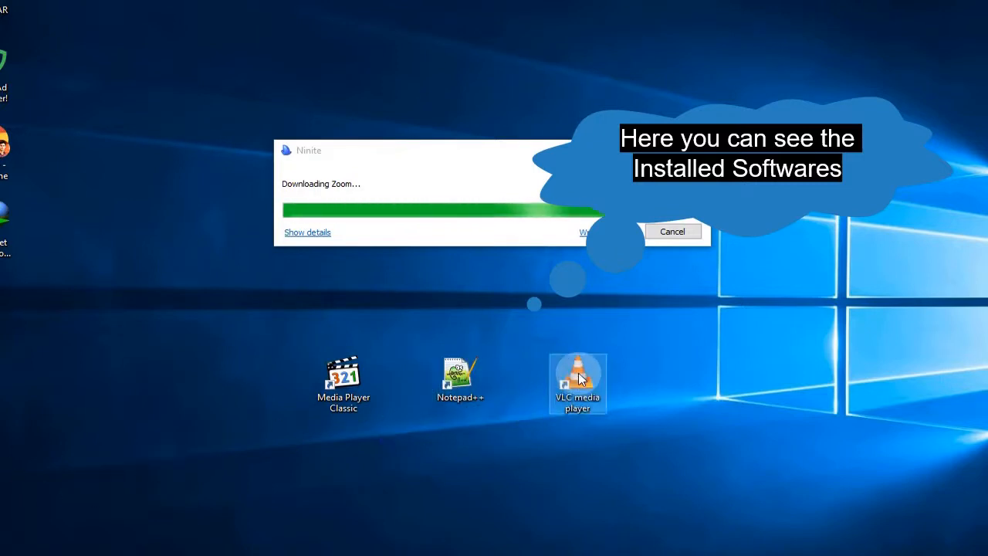
drag(287, 329, 653, 419)
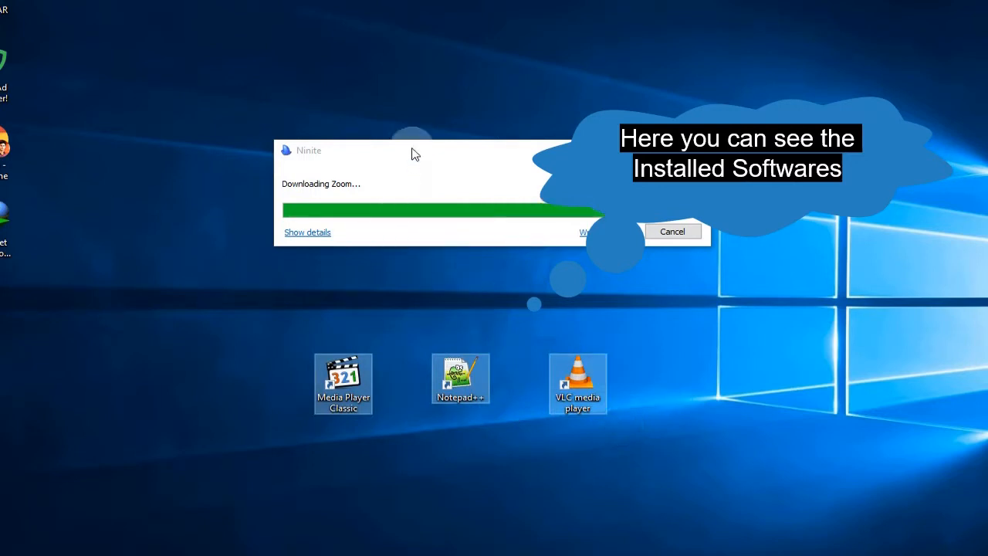
drag(412, 151, 399, 133)
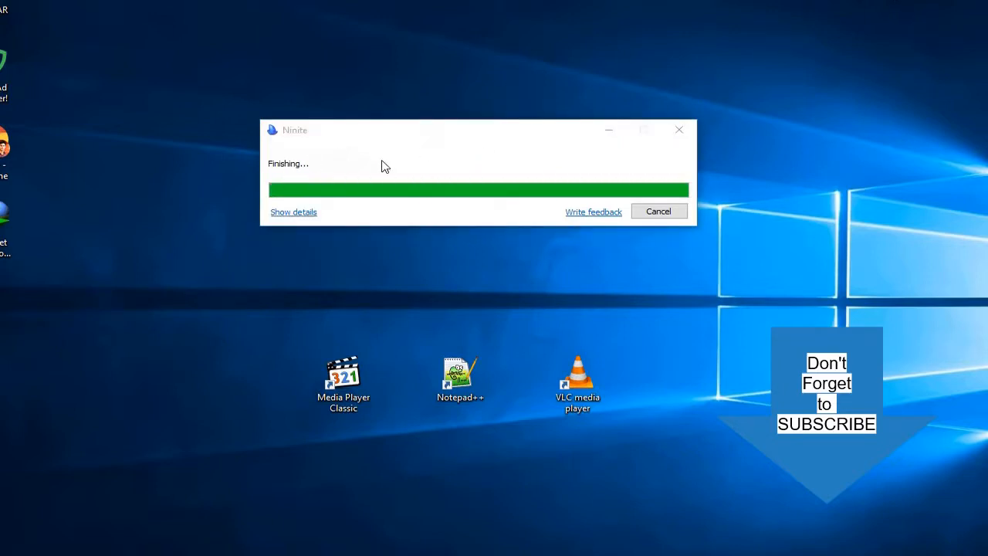
click(276, 168)
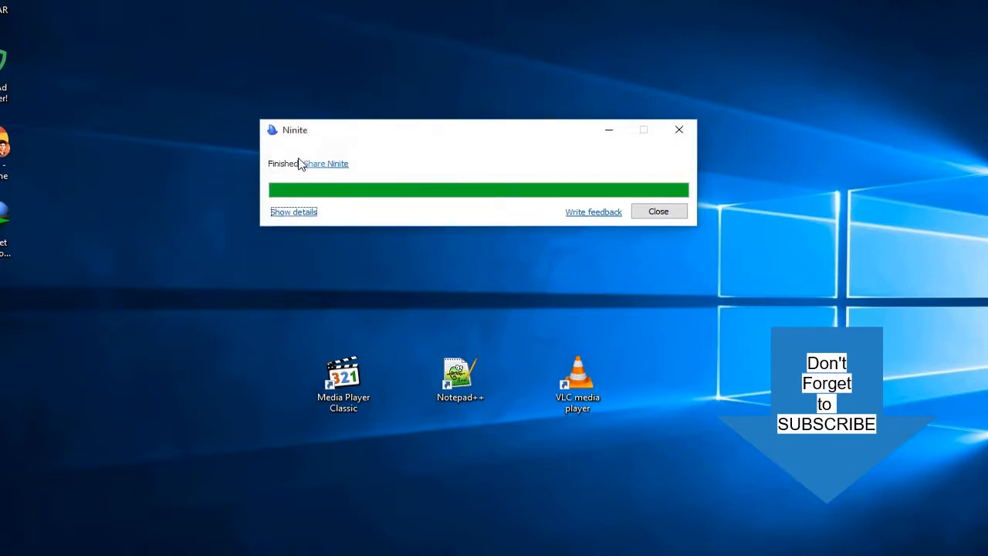